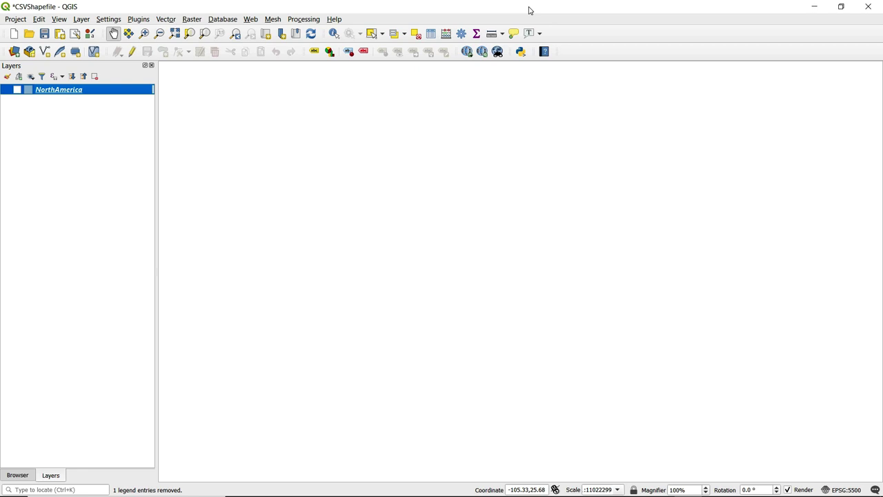
- Switch to the storm events spreadsheet open in Excel
mouse_move(743, 489)
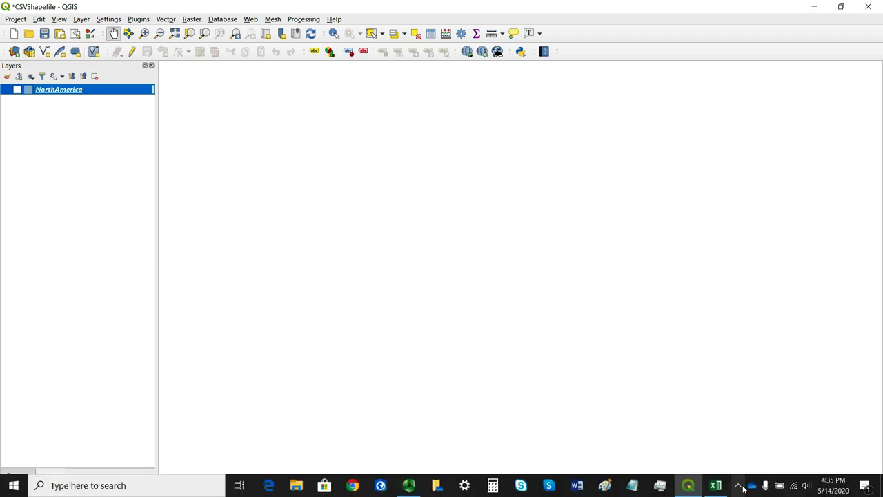
left_click(716, 485)
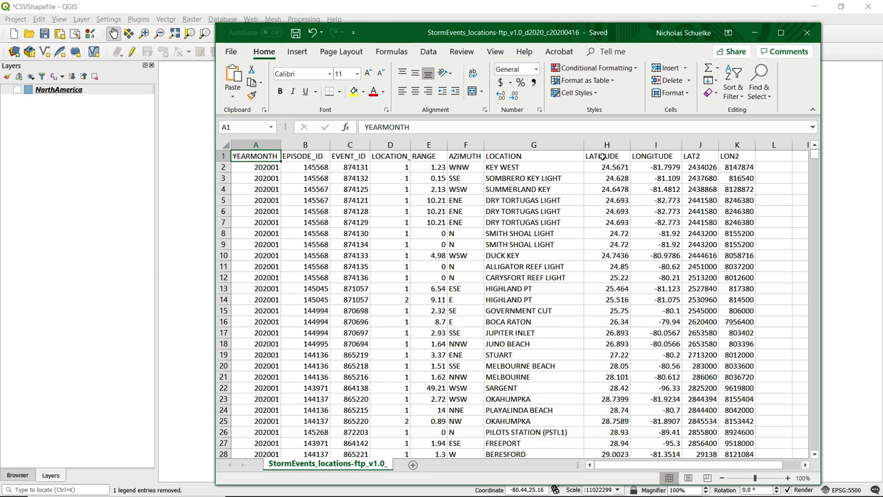
- Check the LATITUDE (H1) and LONGITUDE (I1) columns, then close the spreadsheet
left_click(603, 156)
left_click(658, 155)
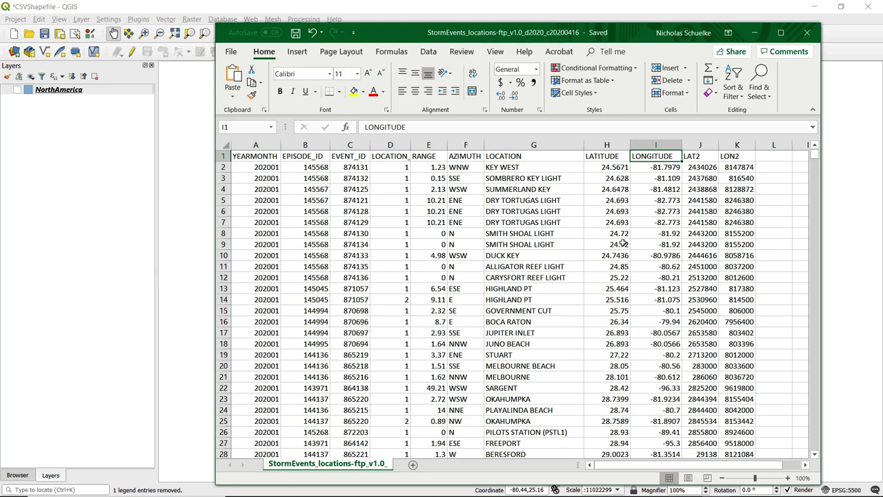
left_click(809, 34)
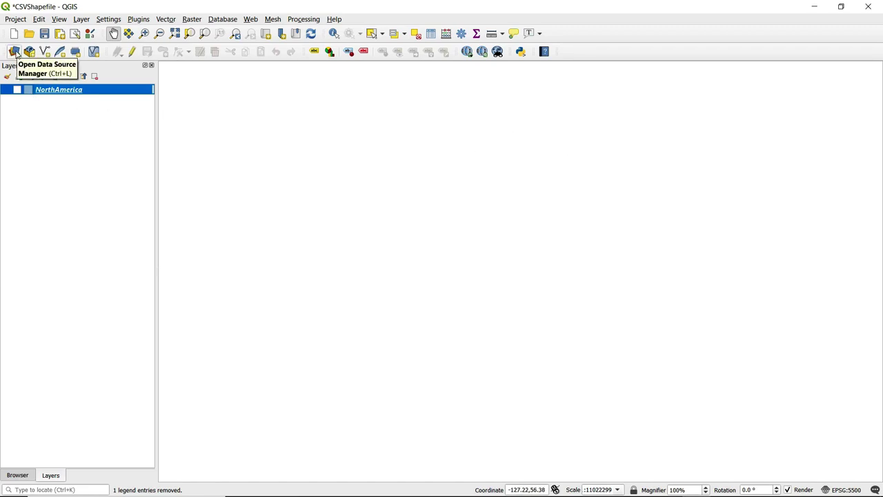
- Load the StormEvents CSV file into a Delimited Text import in the Data Source Manager
left_click(14, 53)
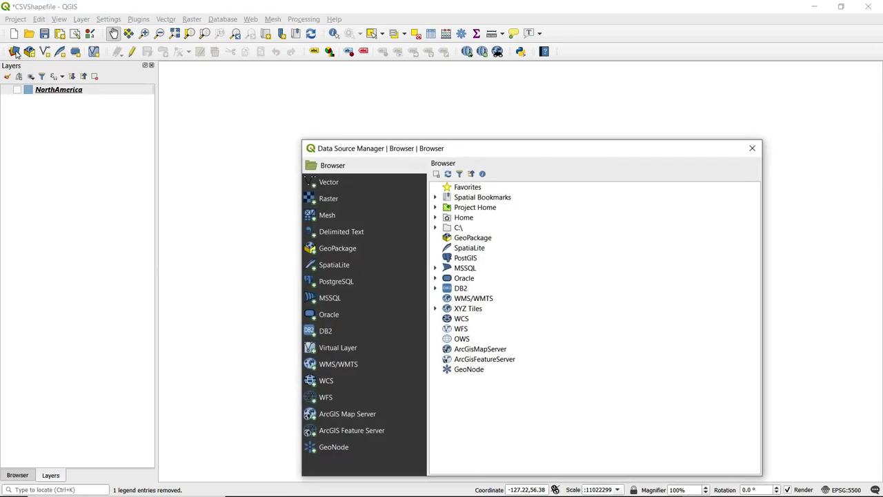
left_click(342, 231)
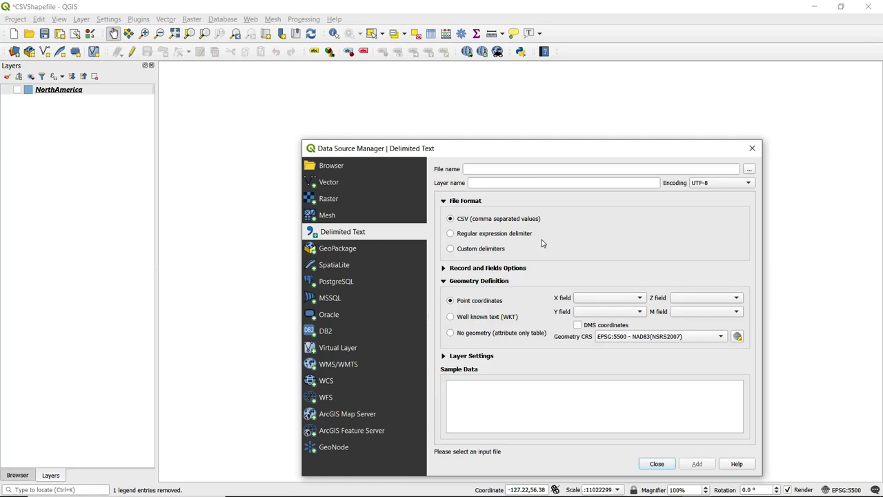
left_click(749, 171)
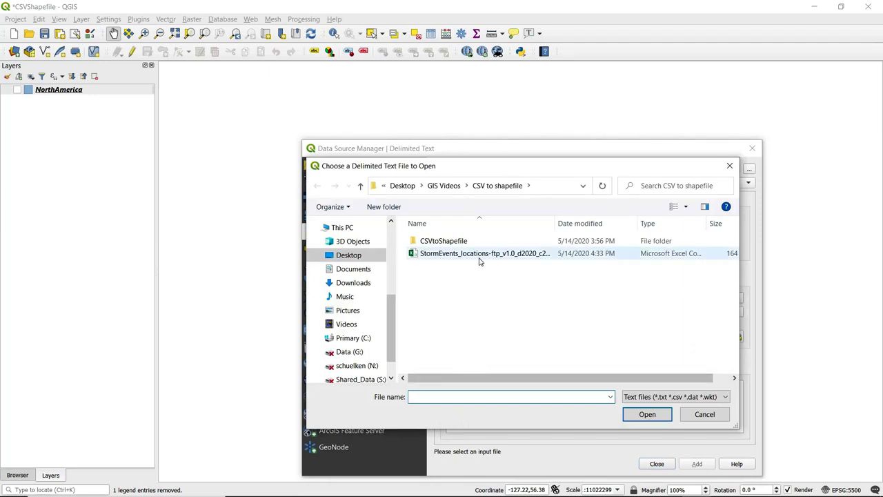
left_click(481, 255)
left_click(646, 414)
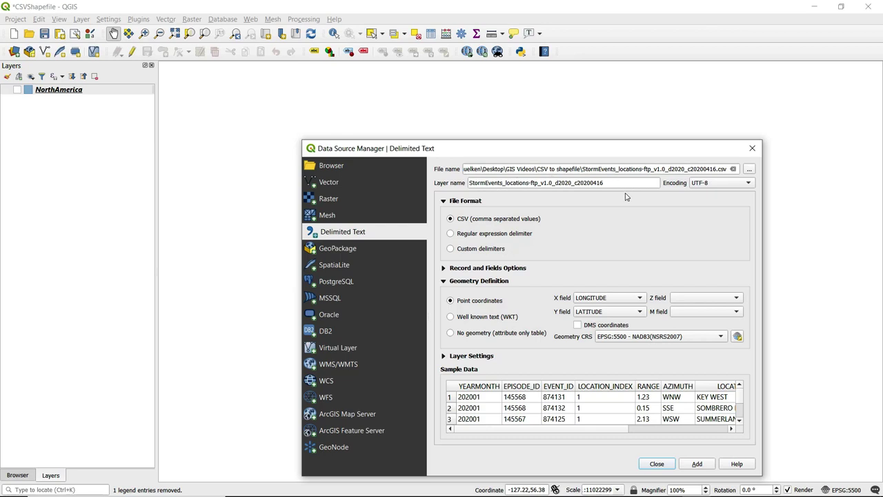
- Rename the layer to StormEventsJan2020 and bring up the coordinate reference system choices
left_click_drag(617, 182, 503, 182)
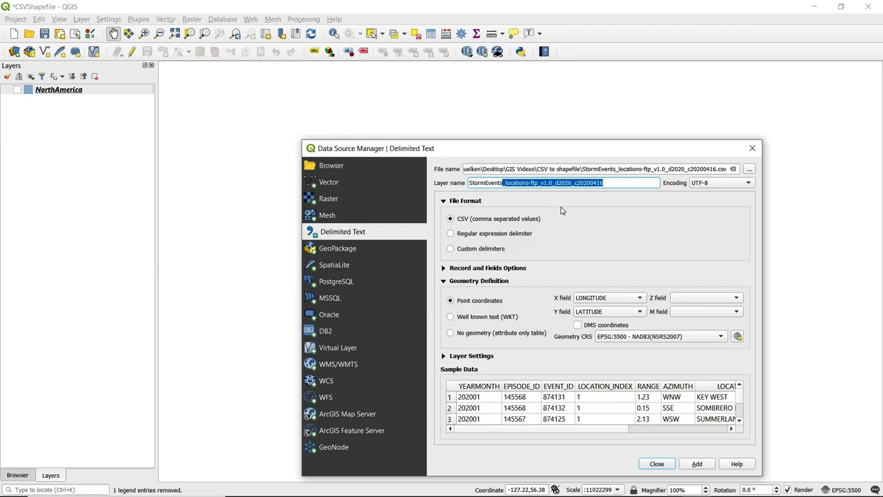
key("BackSpace")
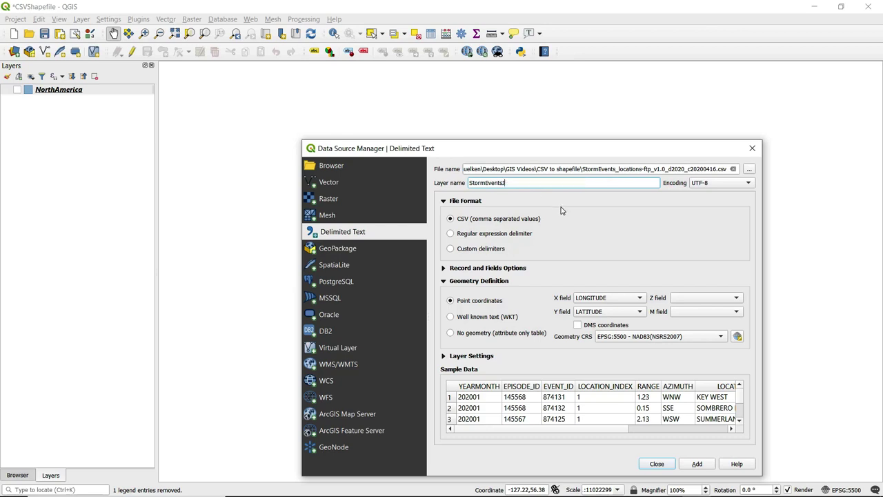
type("Jan2020")
left_click(738, 337)
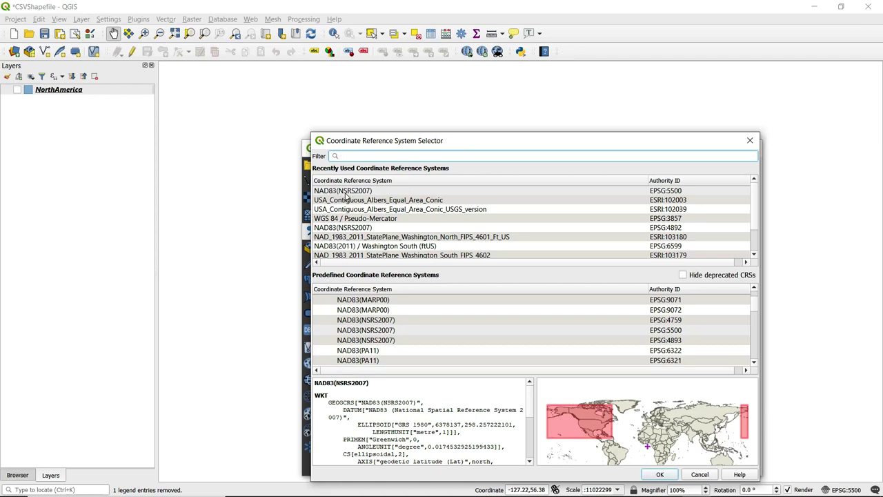
left_click(348, 196)
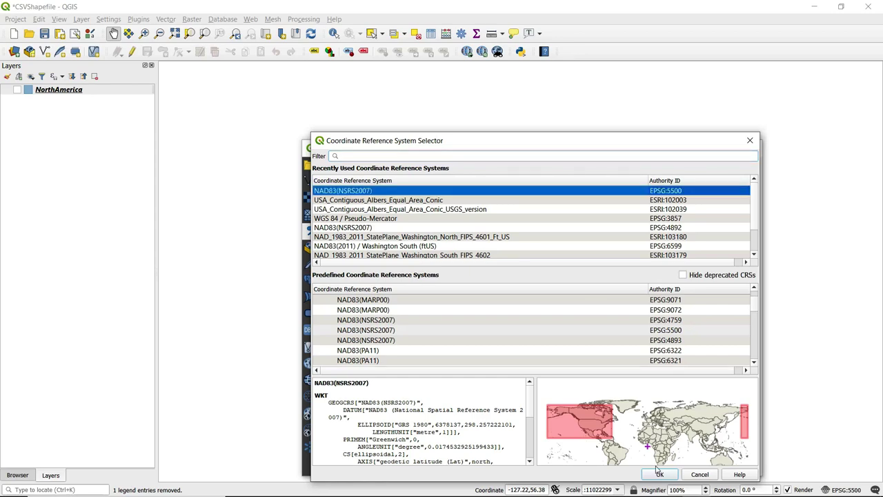
left_click(659, 474)
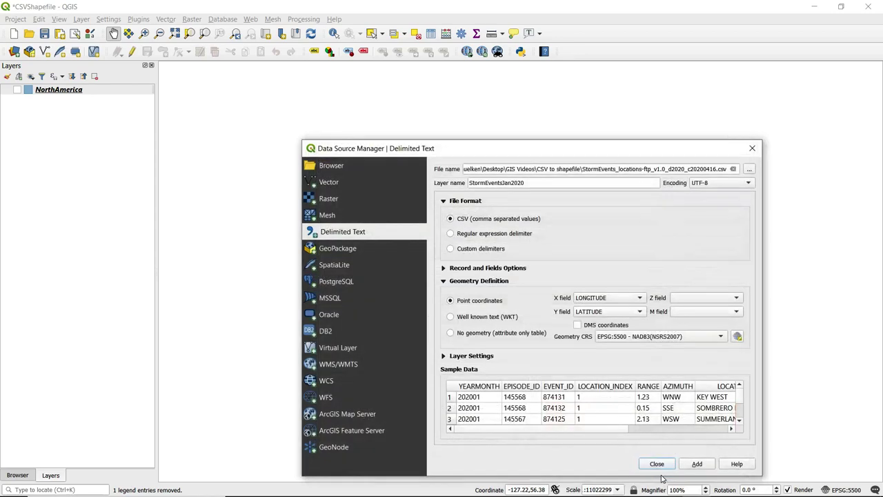
- Add the StormEventsJan2020 points to the map and turn on the NorthAmerica basemap
left_click(698, 464)
left_click(657, 464)
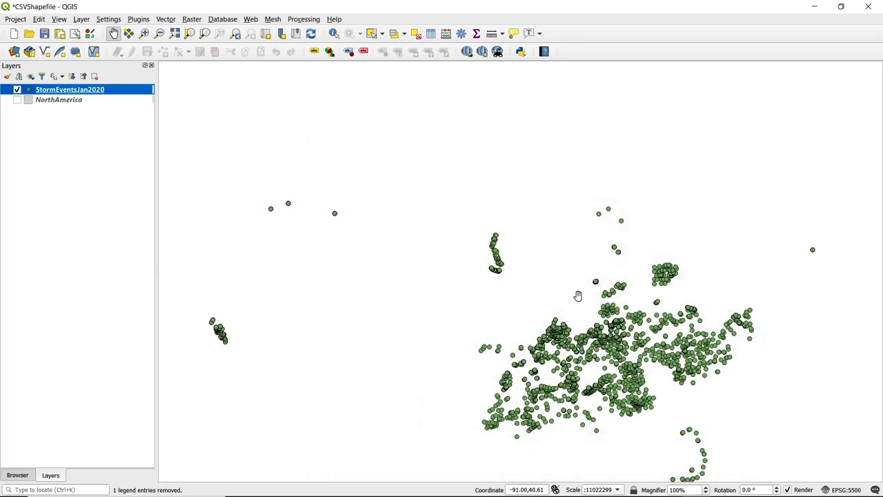
left_click_drag(583, 270, 578, 205)
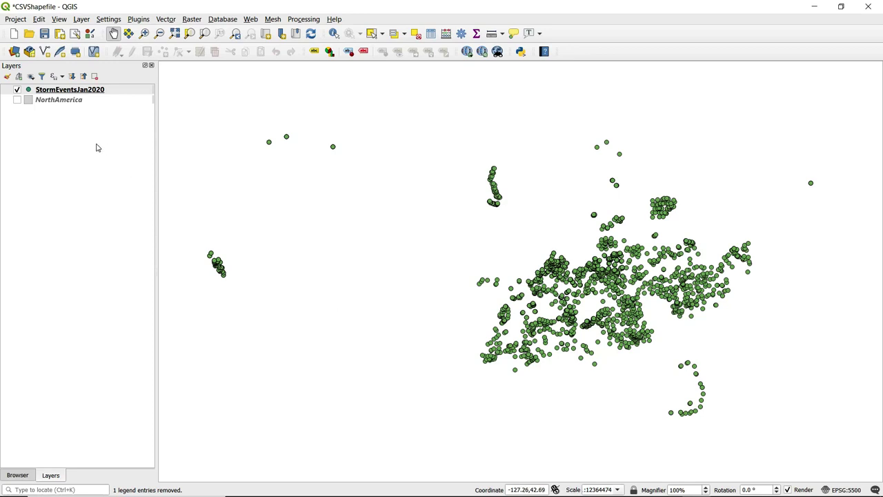
left_click(17, 100)
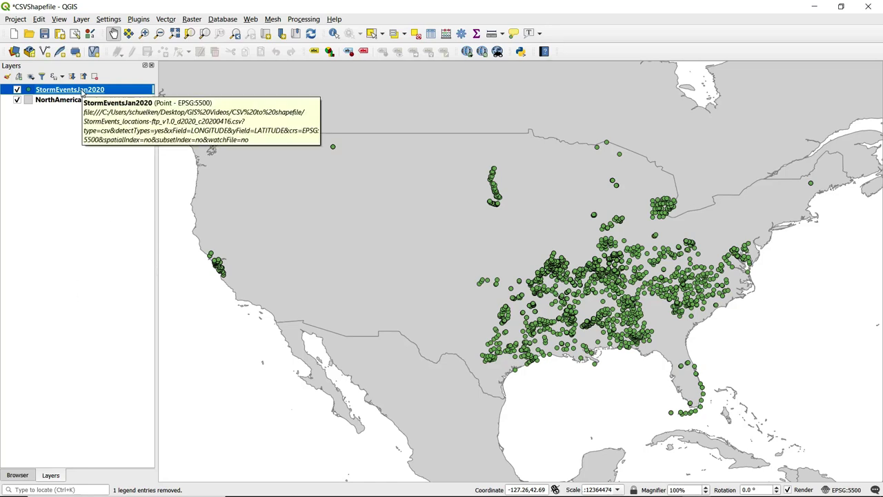
right_click(82, 93)
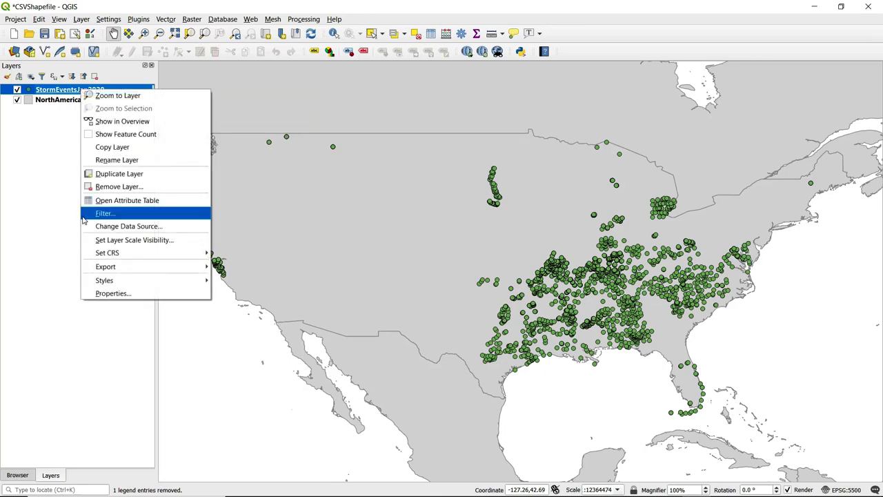
- Save StormEventsJan2020 features as an ESRI Shapefile named StormEventPointsJan2020
mouse_move(112, 267)
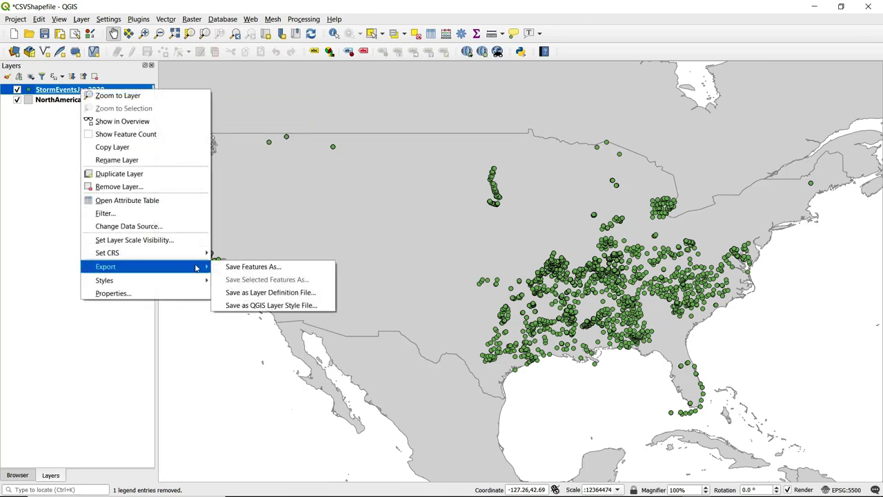
left_click(236, 268)
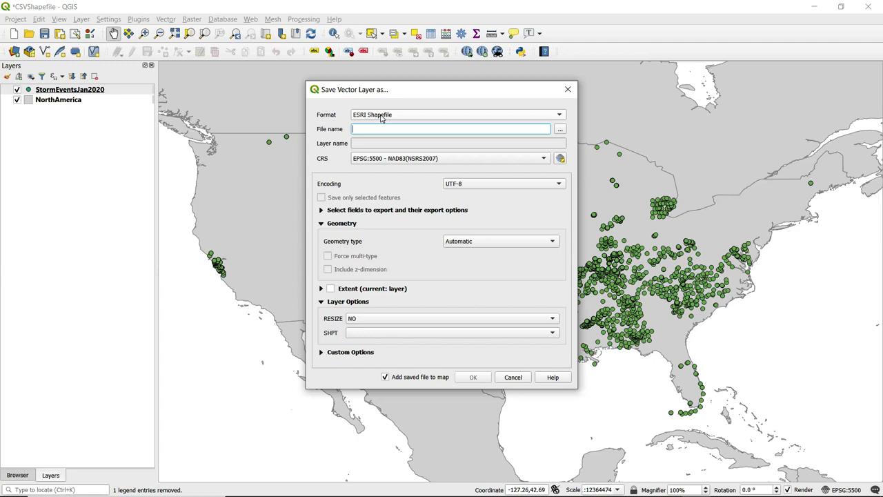
left_click(380, 116)
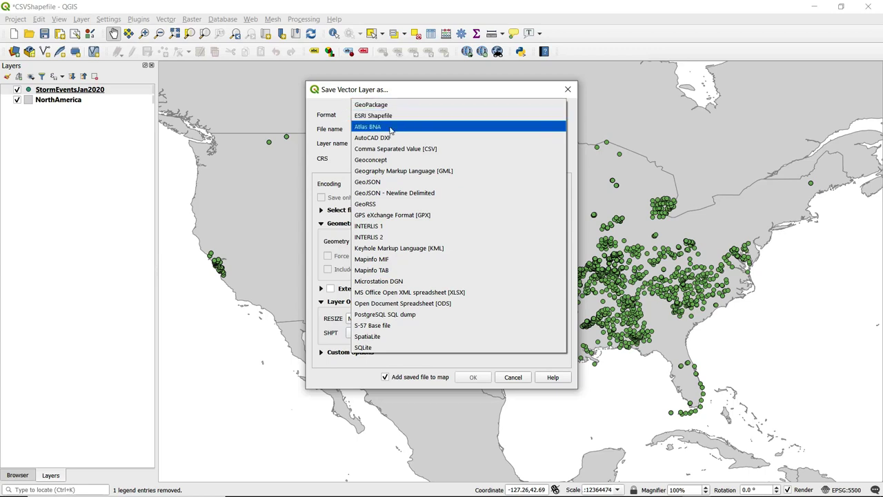
left_click(400, 116)
left_click(400, 129)
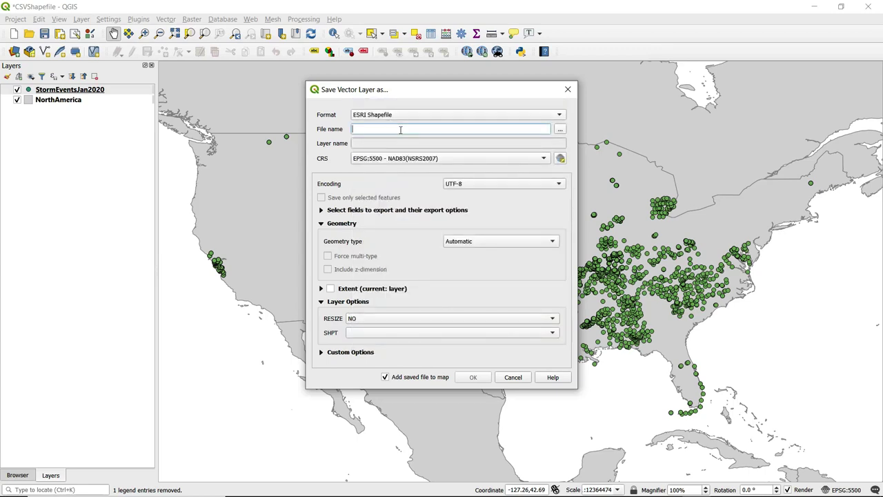
type("StormEventPoints")
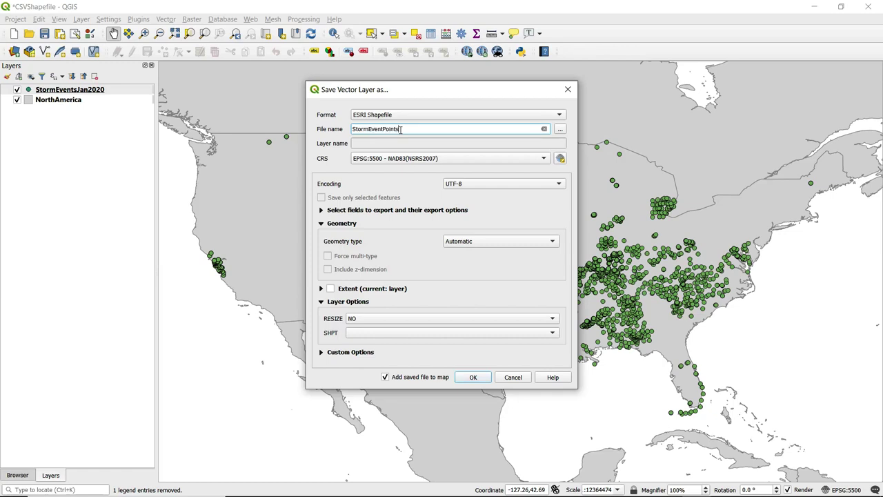
type("Jan2020")
mouse_move(381, 162)
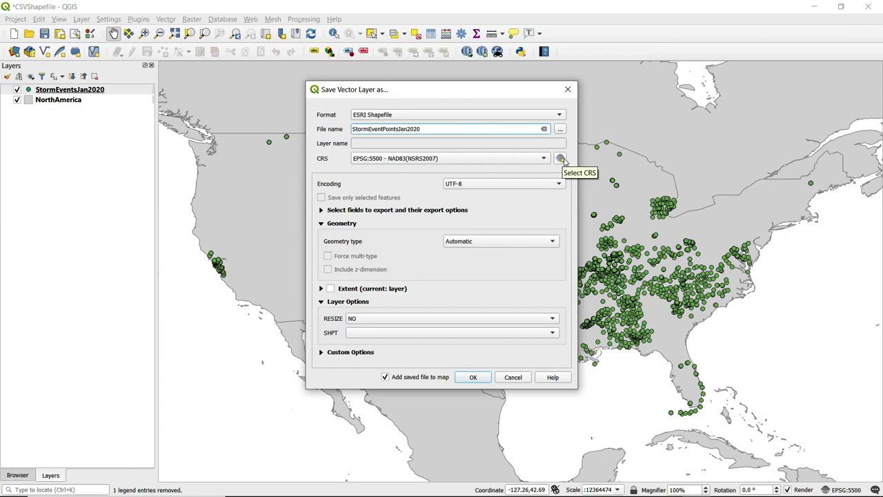
left_click(473, 377)
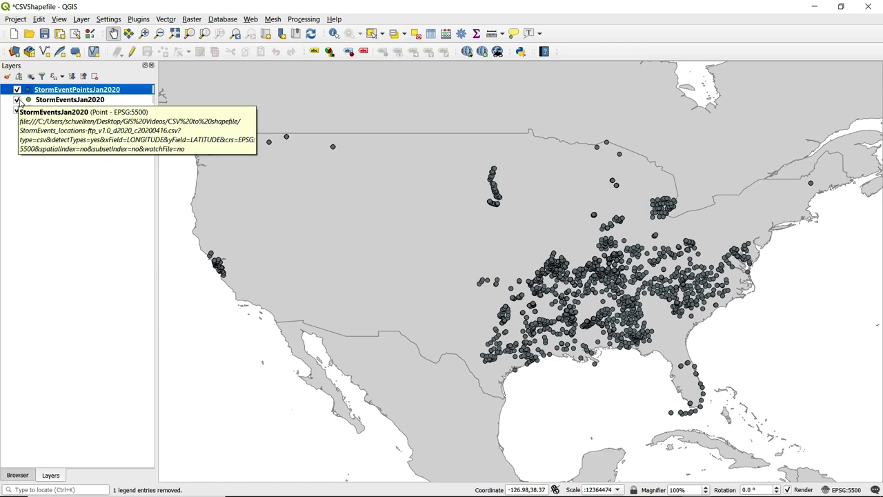
- Hide the original StormEventsJan2020 layer and switch to the Browser panel
left_click(17, 100)
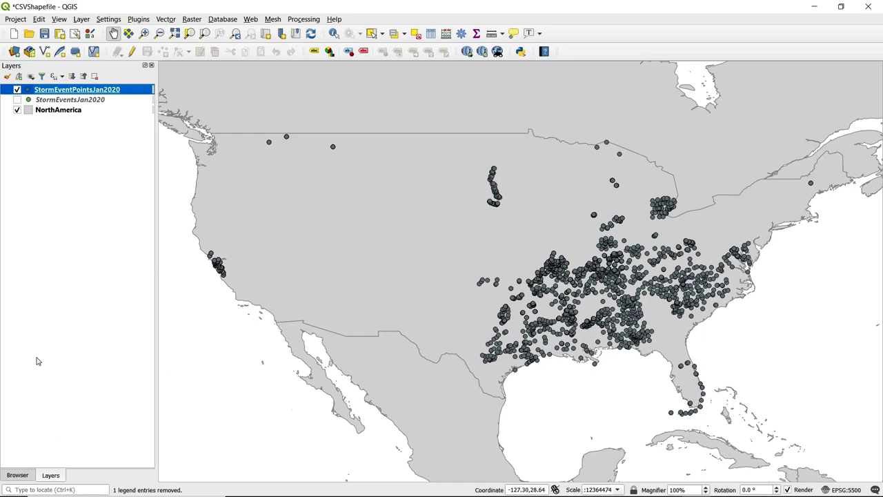
left_click(20, 476)
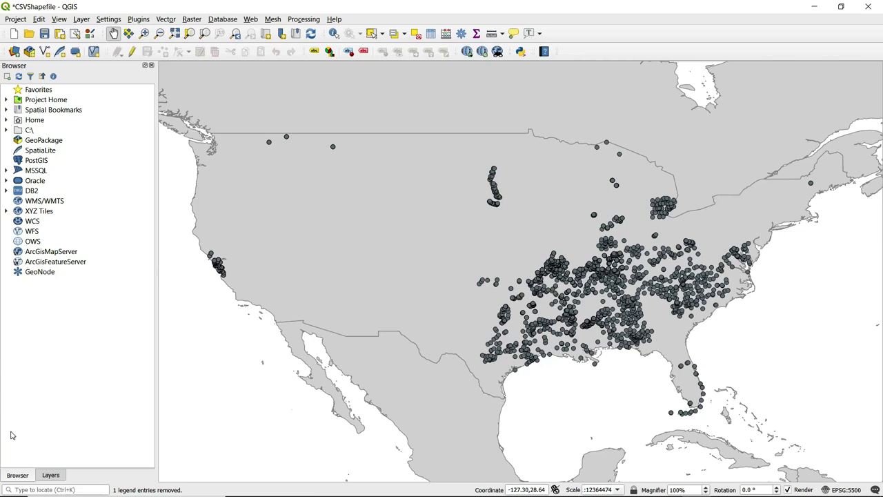
- Expand Home > Desktop > GIS Videos > CSV to shapefile and select StormEventPointsJan2020.shp
left_click(7, 120)
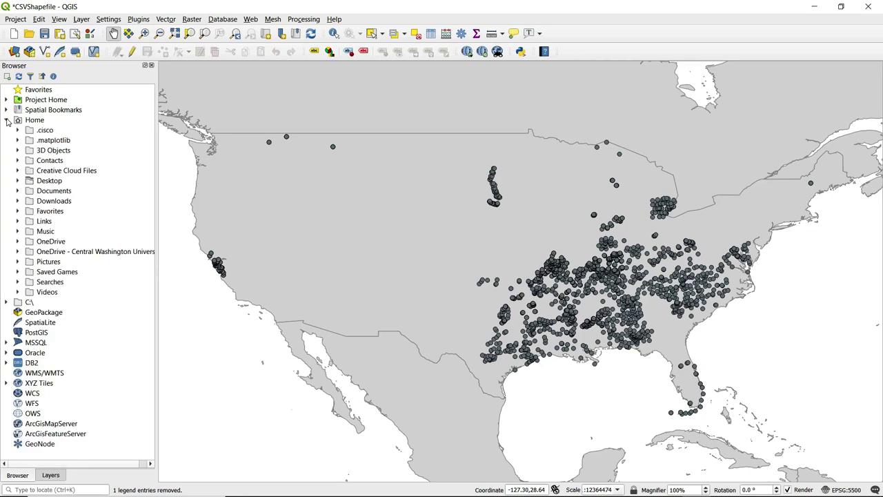
left_click(18, 181)
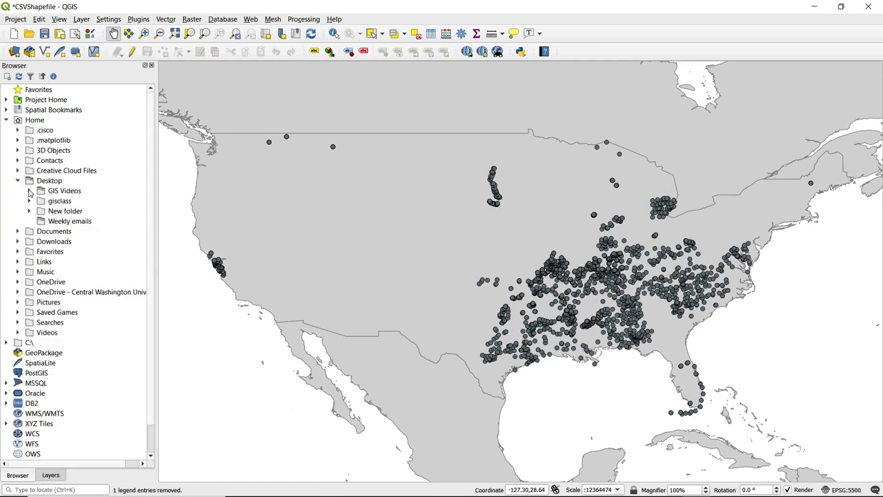
left_click(29, 192)
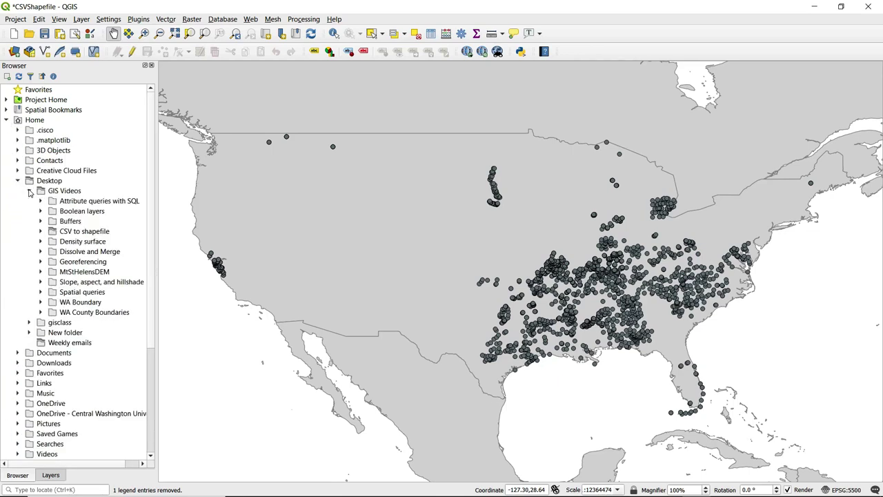
left_click(40, 232)
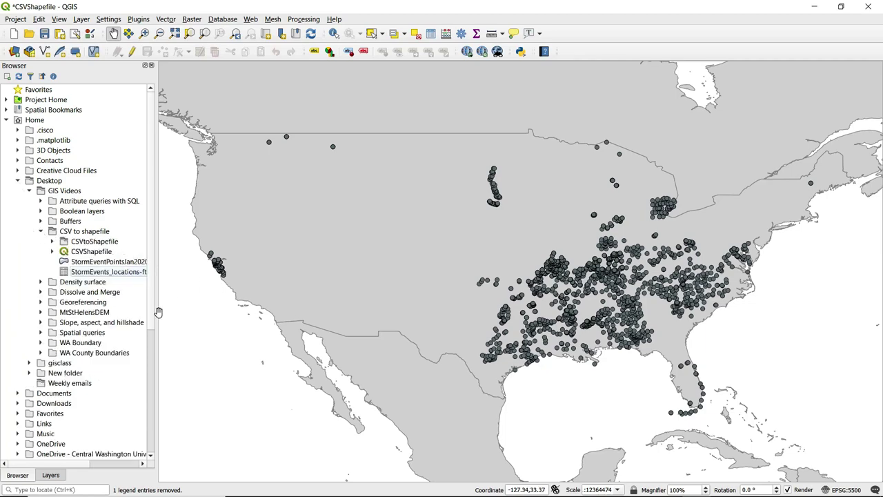
left_click_drag(157, 312, 257, 315)
left_click(105, 262)
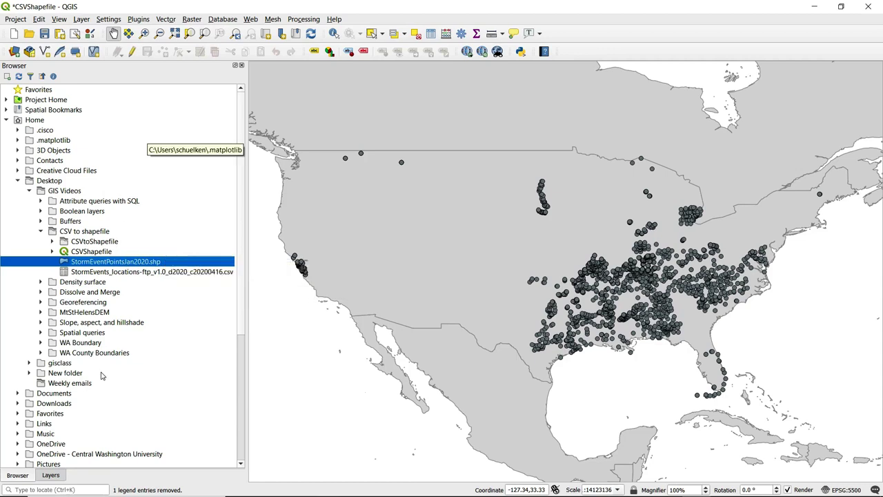
- Open the StormEventPointsJan2020 attribute table and enlarge it to browse the 2304 records
left_click(50, 475)
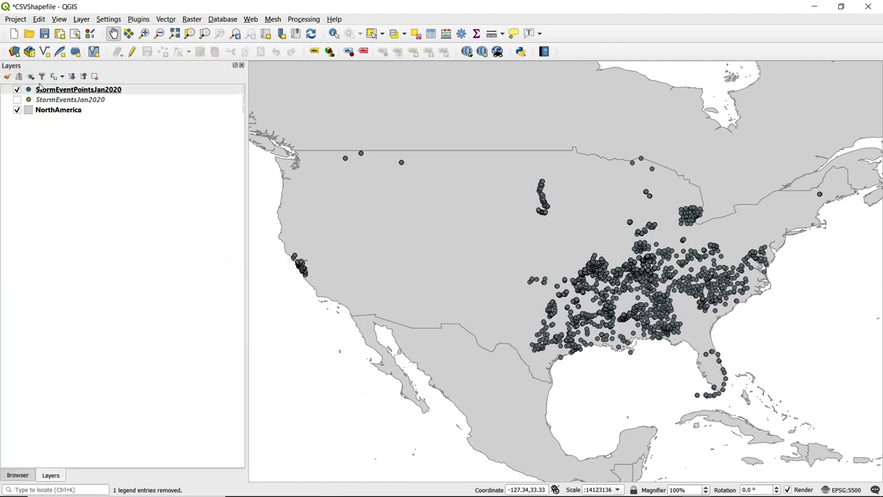
right_click(68, 94)
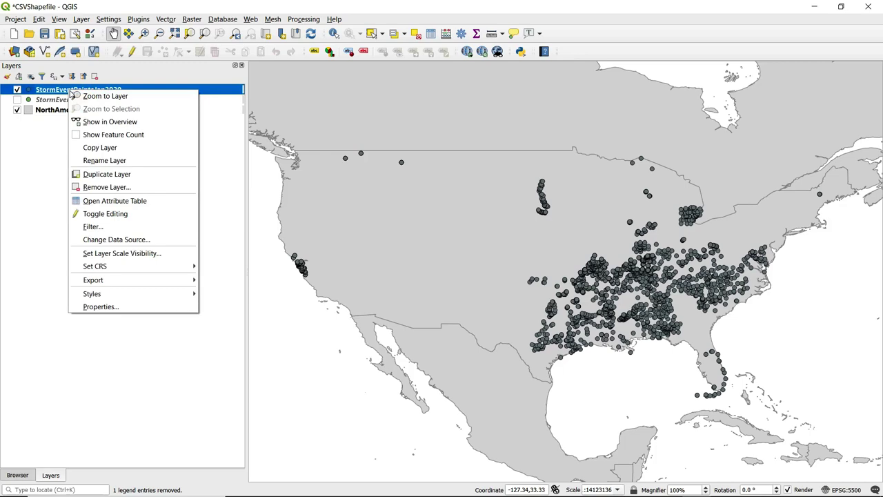
left_click(111, 200)
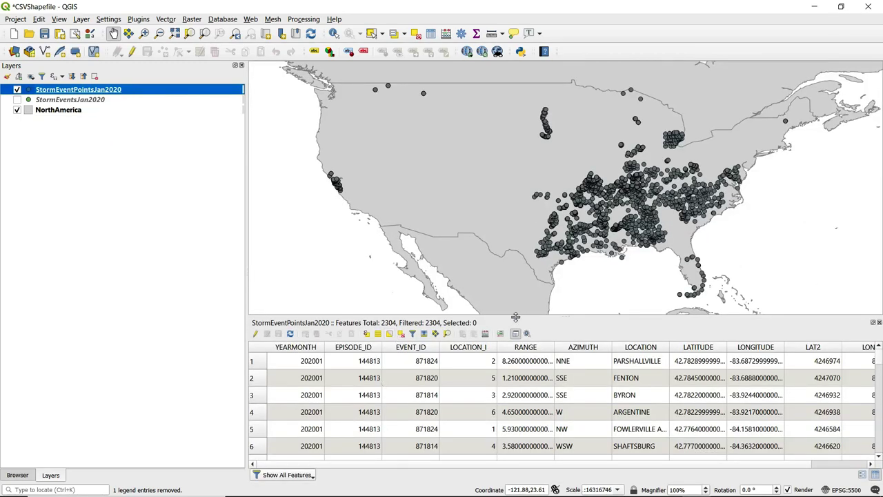
left_click_drag(518, 316, 478, 220)
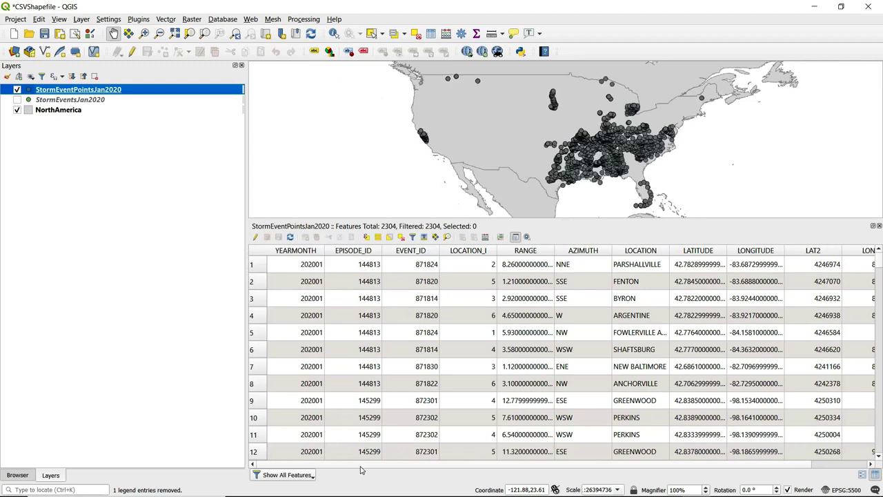
scroll(355, 468, "right", 1)
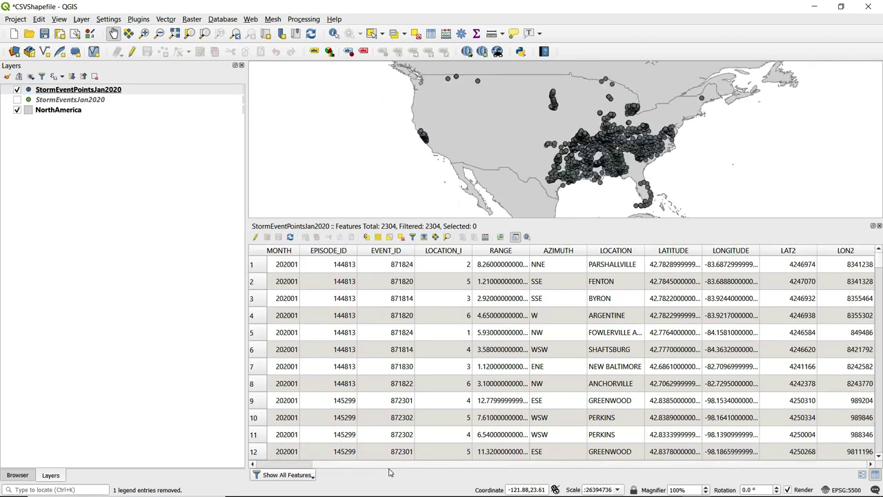
scroll(331, 473, "left", 1)
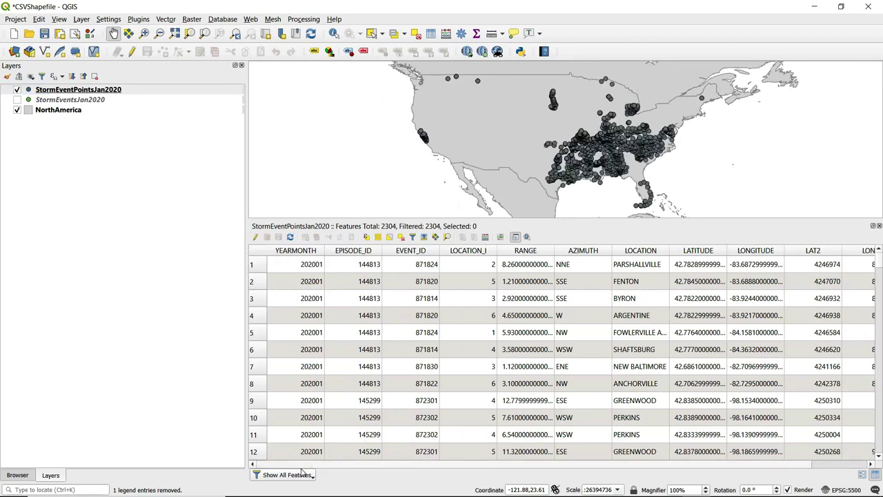